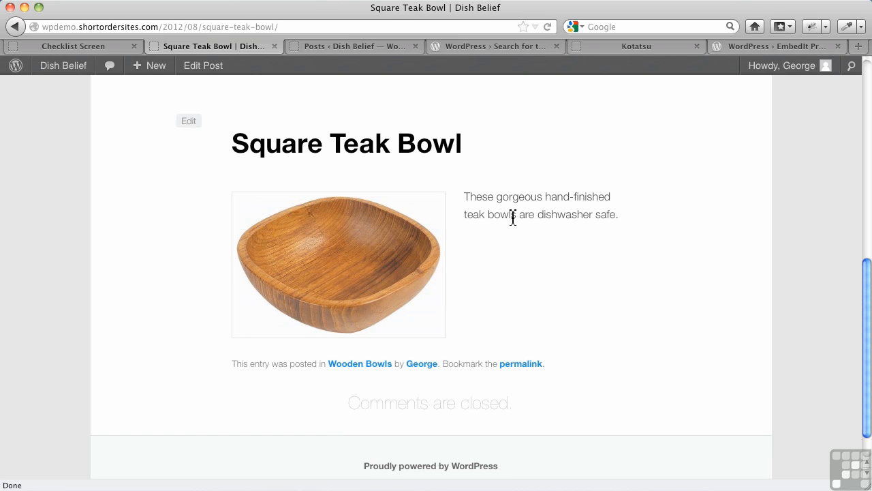
In the WordPress admin, start a new post titled "Special Summer Plate".
left_click(325, 47)
left_click(216, 99)
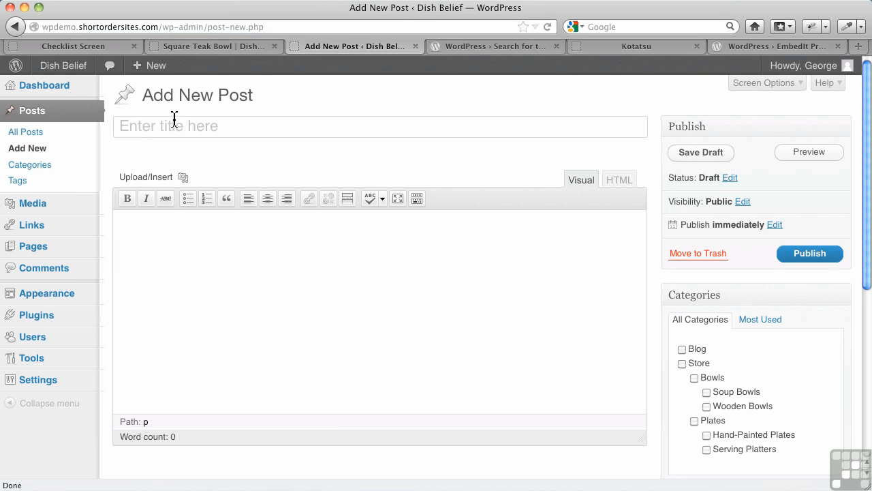
left_click(179, 134)
type("Special Summer Plate")
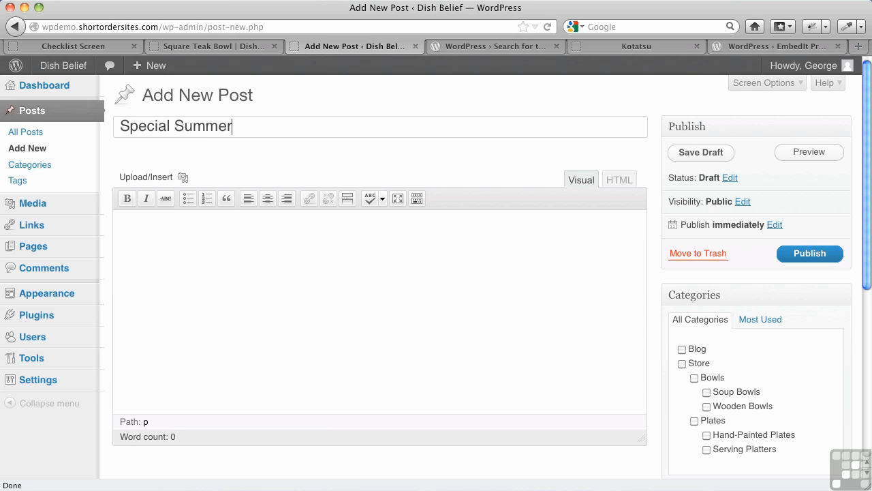
Write "This plate looks great on any summer setting." as the post's body text.
left_click(210, 254)
type("T")
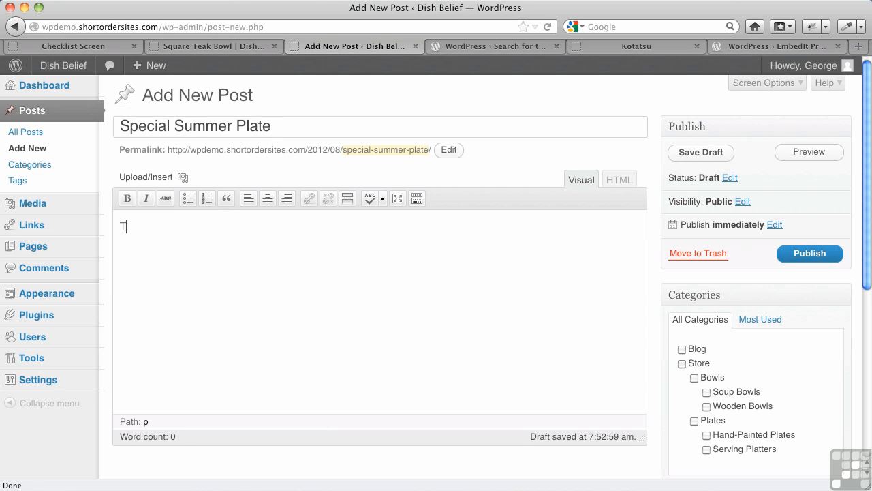
type("his plate looks great on a")
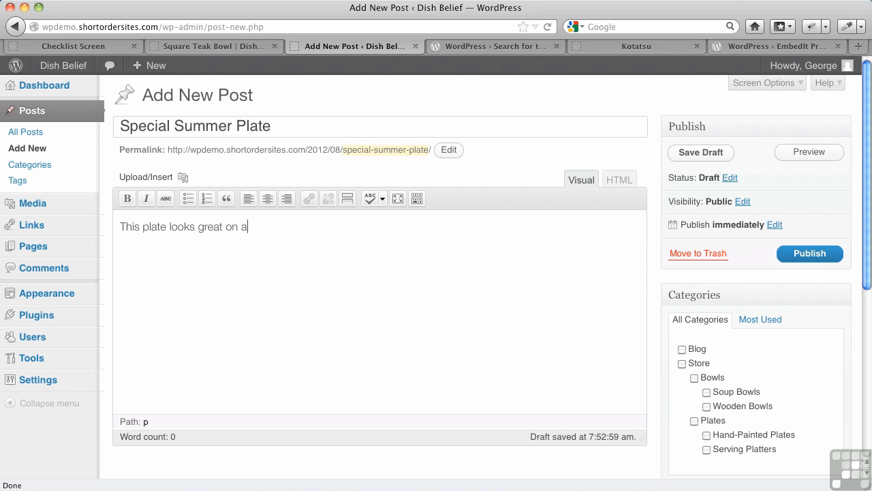
type("ny summer setting.")
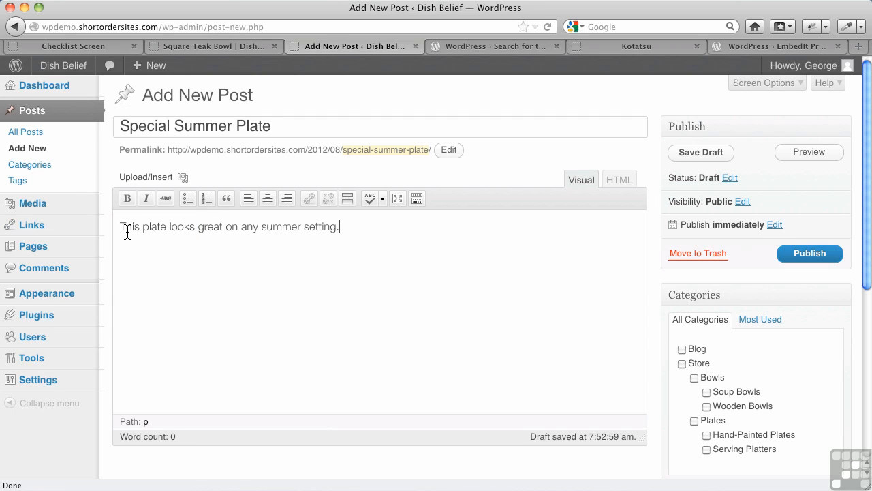
Upload blue-stars-on-green-edge-plate.jpg from the Kitchen Stuff/Plates/plates-2 folder as media for the post.
left_click(182, 178)
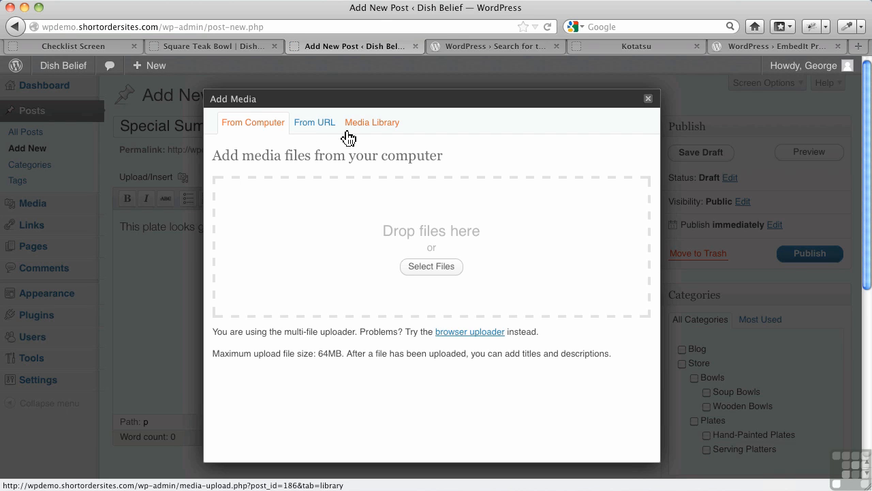
left_click(435, 271)
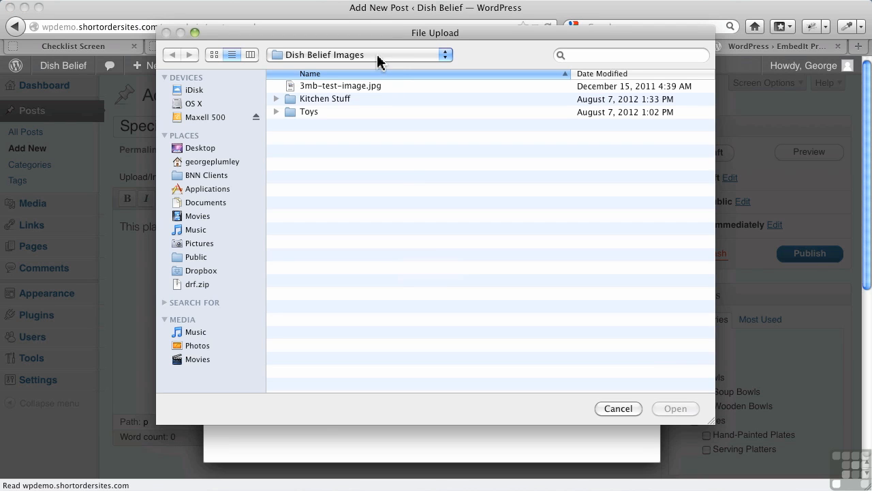
double_click(323, 100)
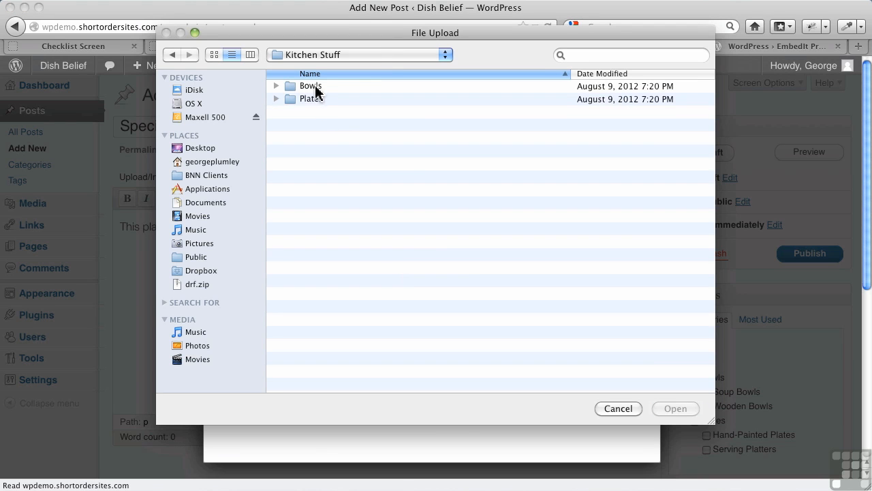
double_click(310, 100)
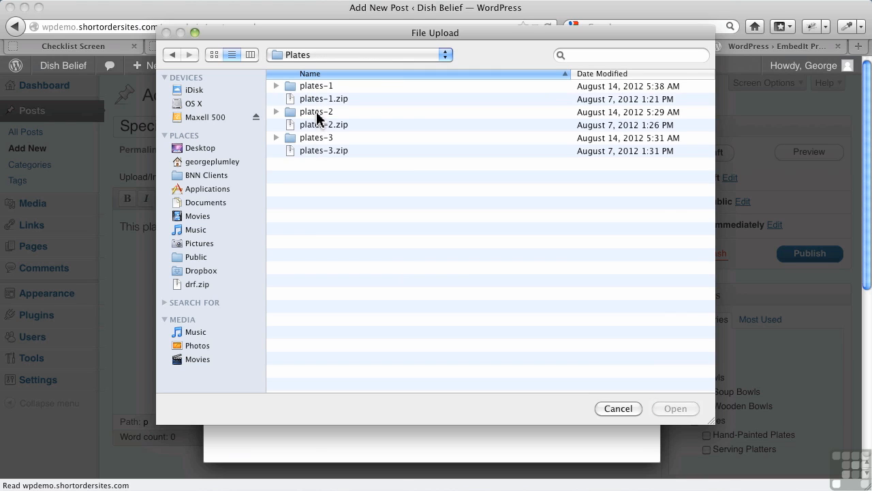
double_click(316, 112)
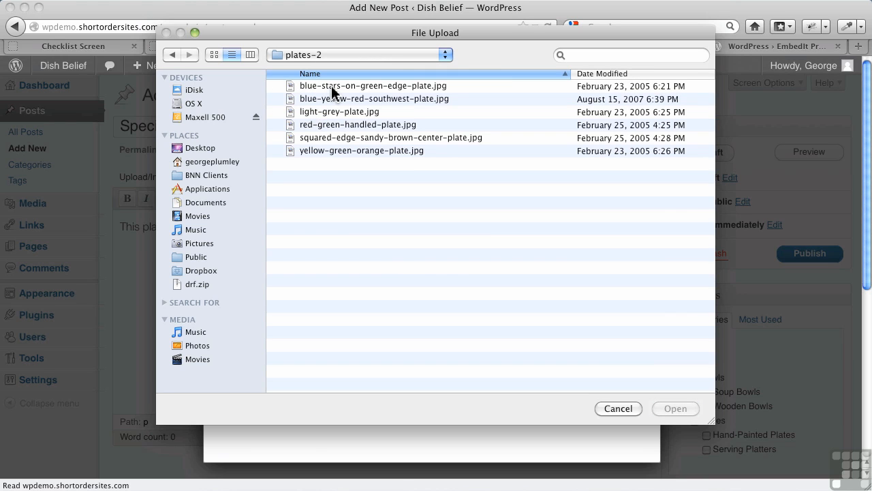
double_click(332, 87)
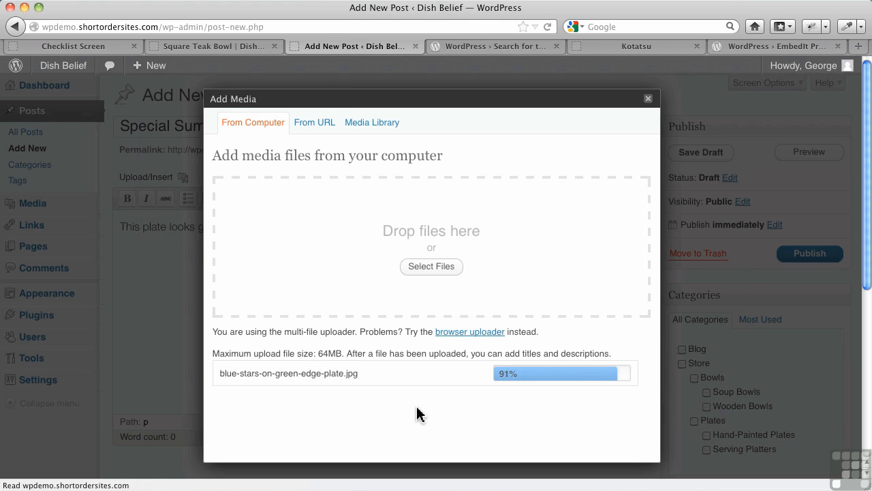
Remove the uploaded plate image's link and insert it into the post, left-aligned at medium size.
scroll(418, 412, "down", 5)
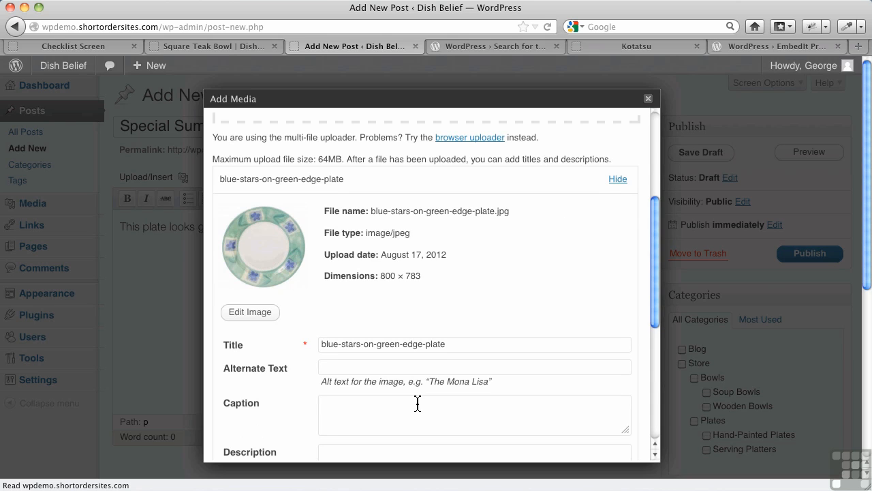
scroll(418, 405, "down", 5)
scroll(409, 402, "down", 2)
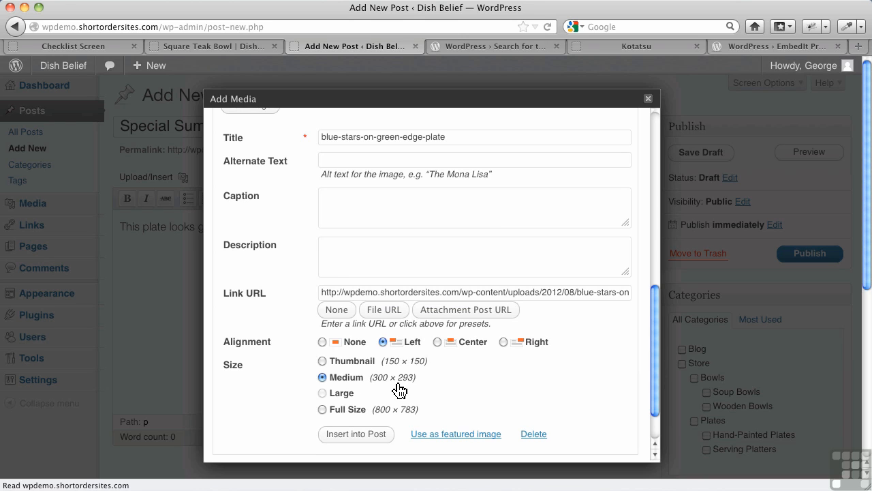
left_click(338, 315)
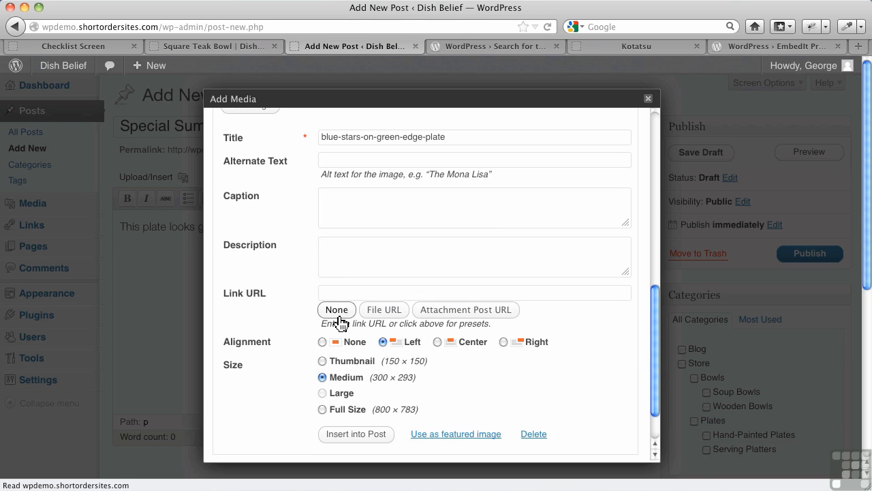
left_click(342, 434)
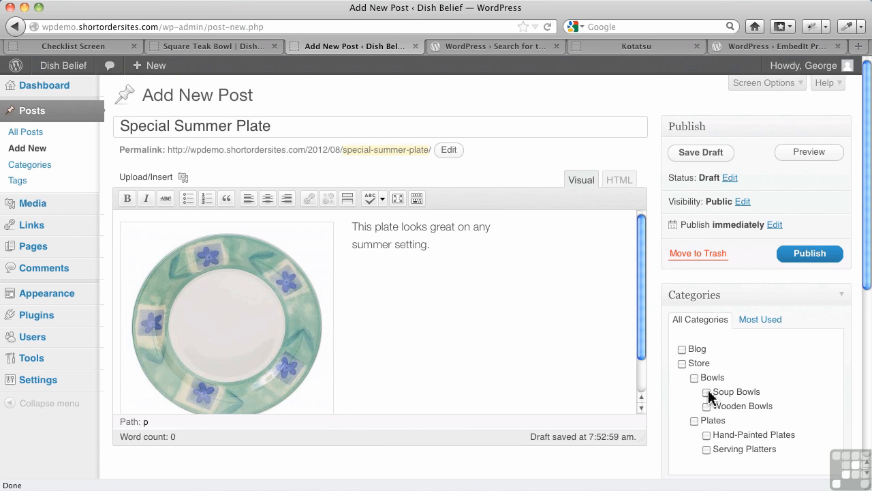
Assign the post to the Hand-Painted Plates category and publish it.
left_click(707, 434)
left_click(811, 255)
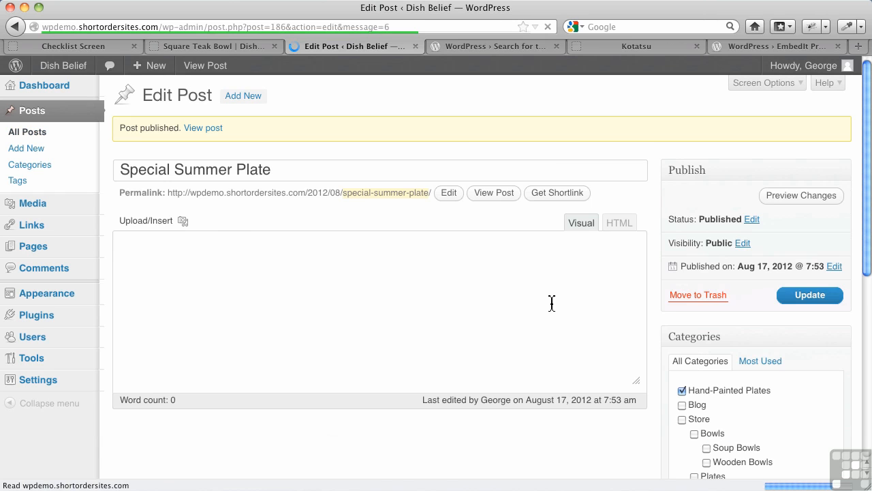
Examine the layout of the Special Summer Plate post's image and description on the live site's home page.
left_click(238, 47)
scroll(263, 129, "up", 5)
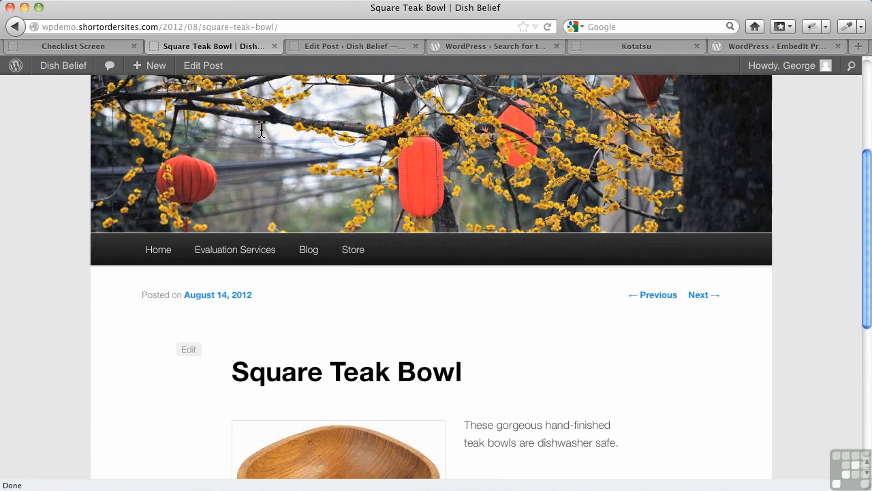
left_click(161, 306)
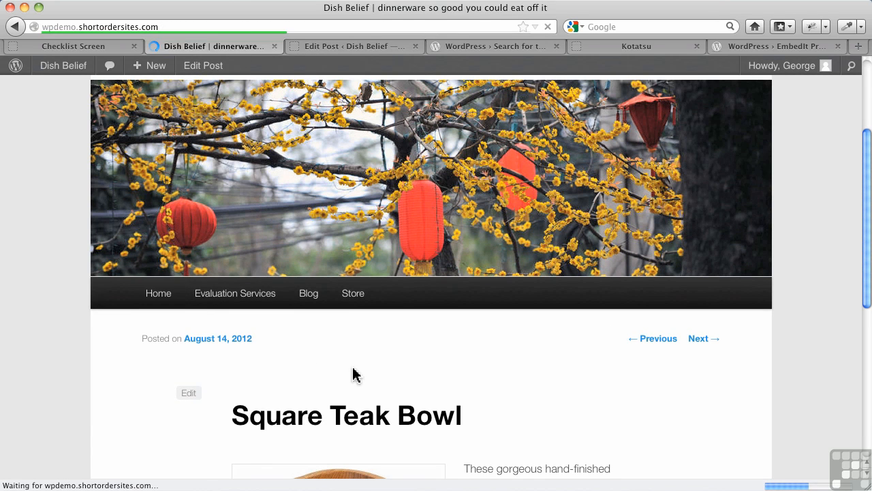
scroll(354, 375, "down", 5)
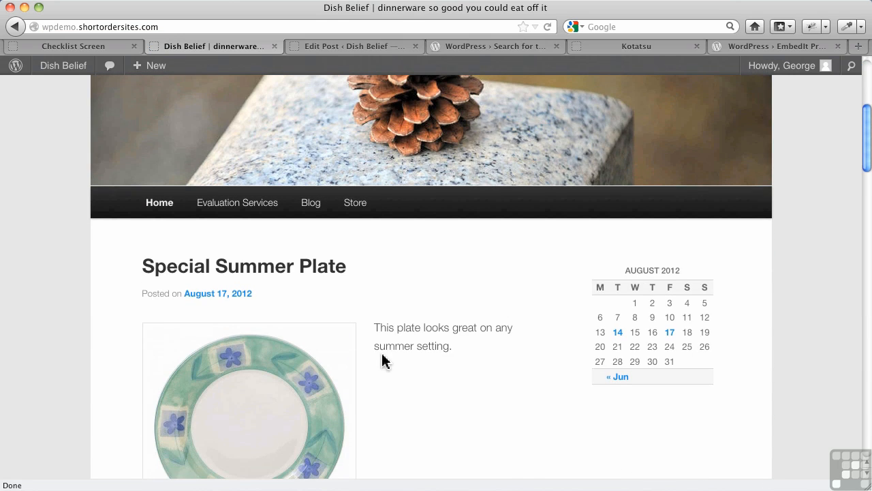
scroll(381, 360, "down", 2)
scroll(393, 353, "down", 1)
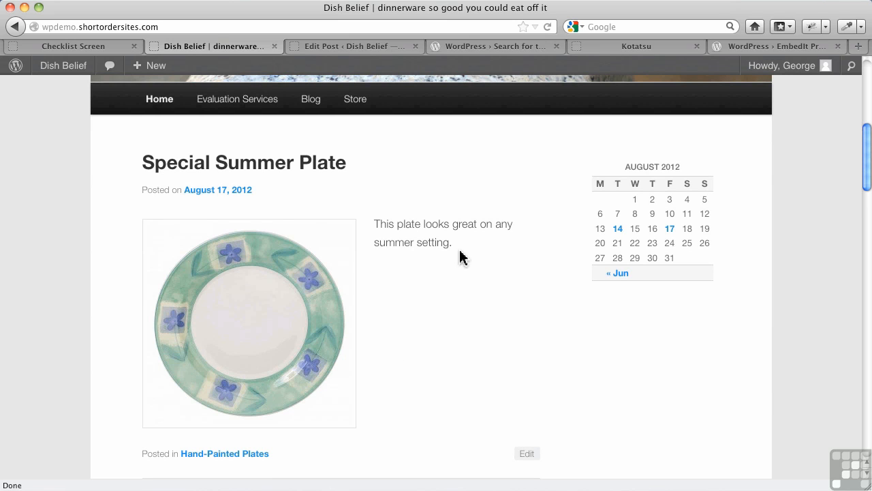
left_click_drag(463, 249, 376, 231)
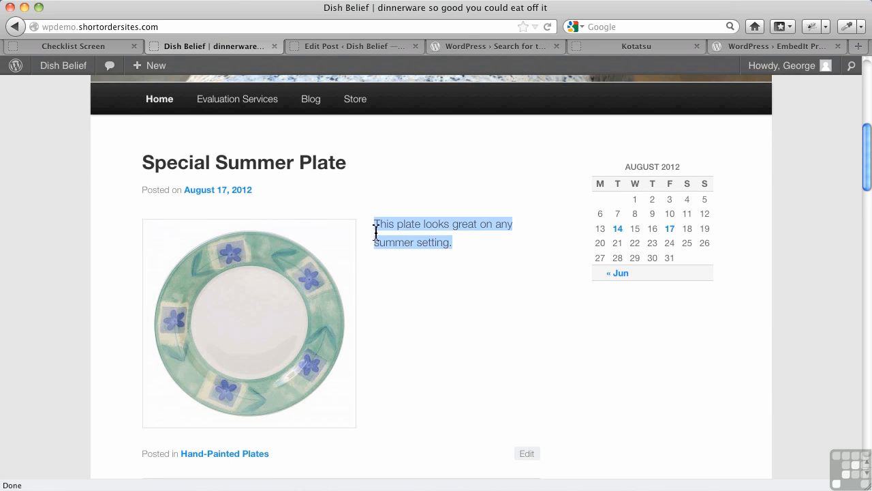
left_click(411, 283)
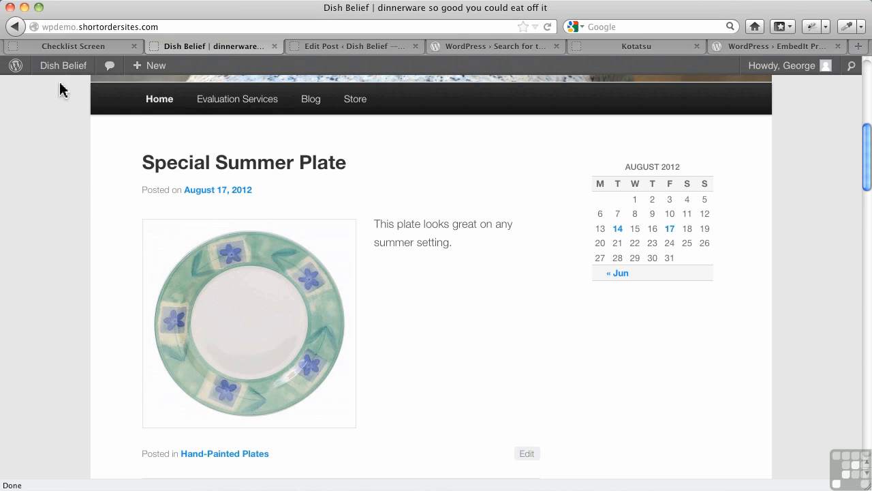
left_click(71, 47)
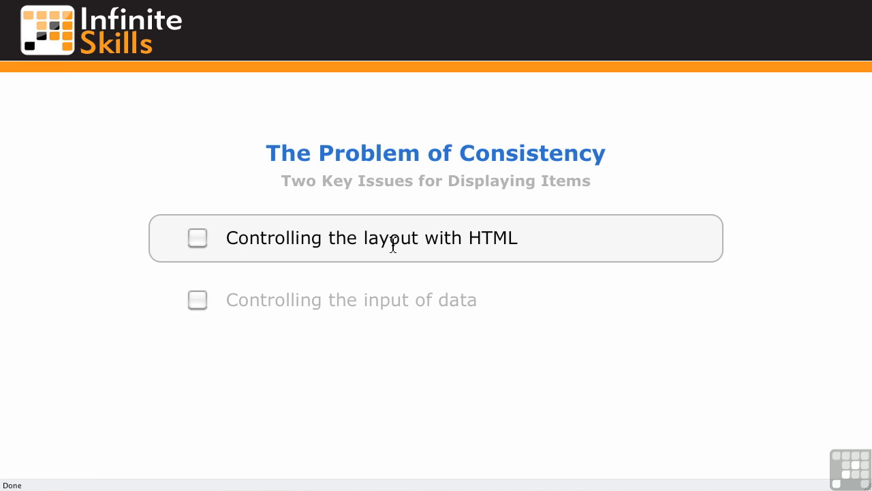
left_click(195, 242)
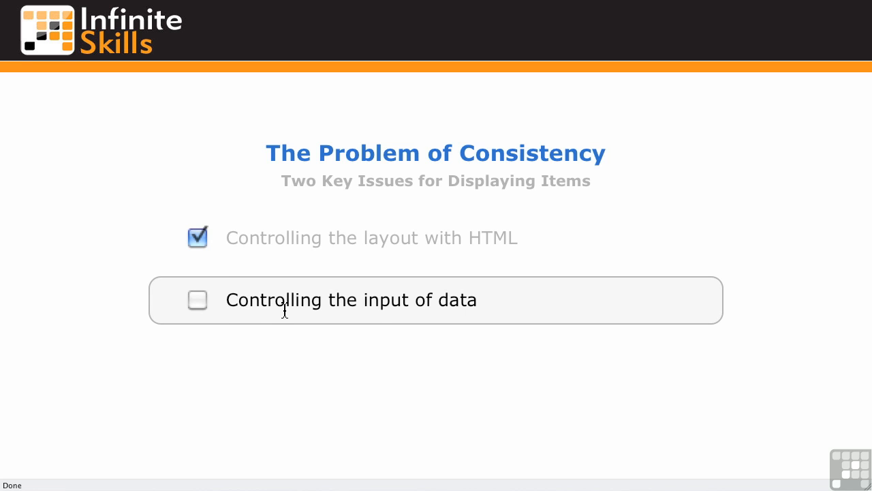
left_click(201, 303)
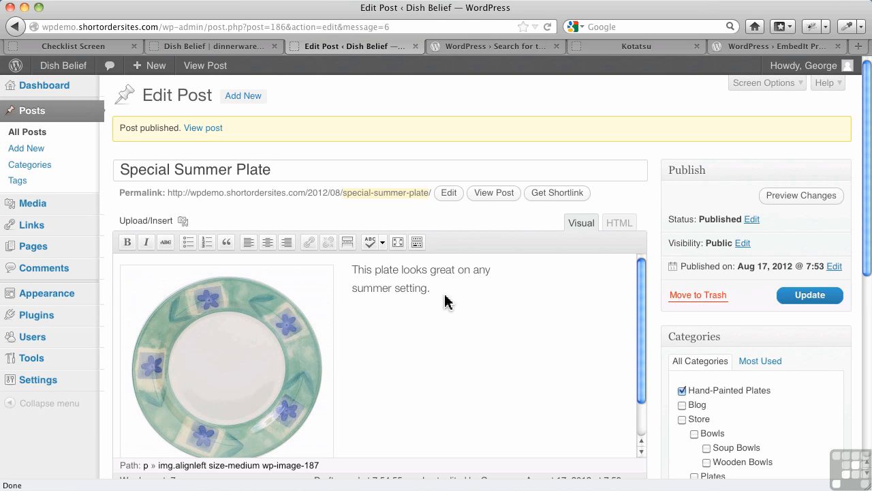
Place the text cursor before the description in the Special Summer Plate post's editor.
left_click(353, 272)
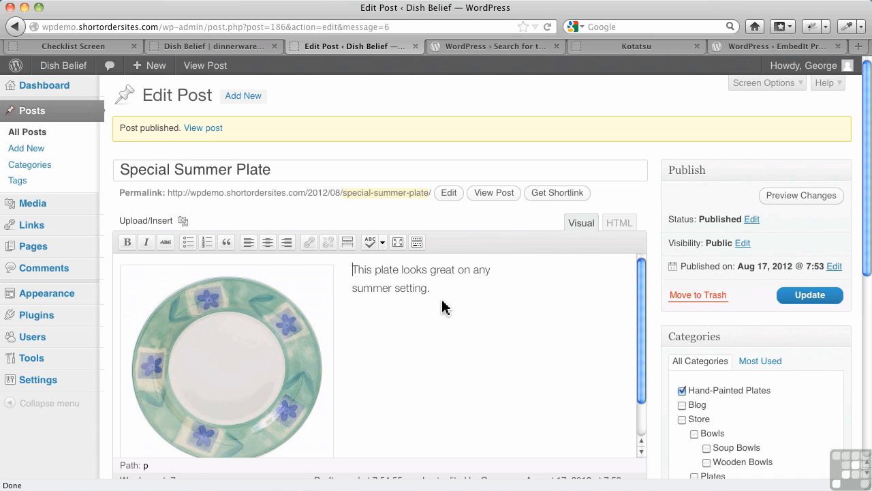